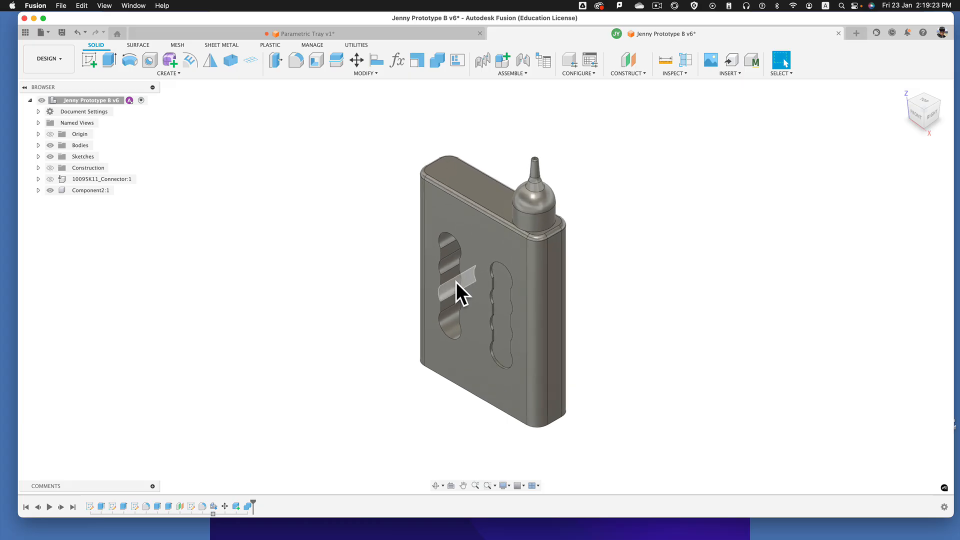
Step: Start a surface Offset and select all inner wall faces of the wavy through-slot in the bottle body
scroll(464, 190, down, 3)
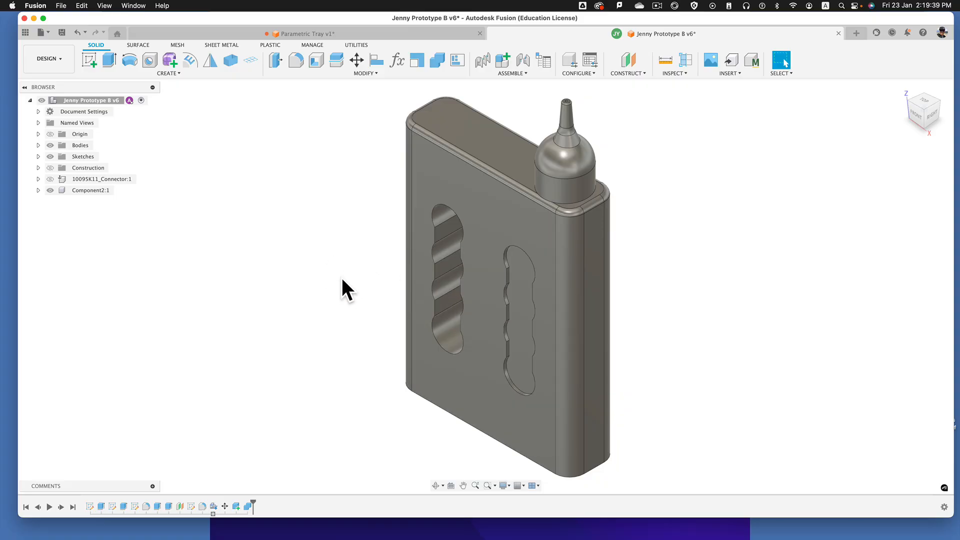
shift+middle_drag(341, 277, 313, 250)
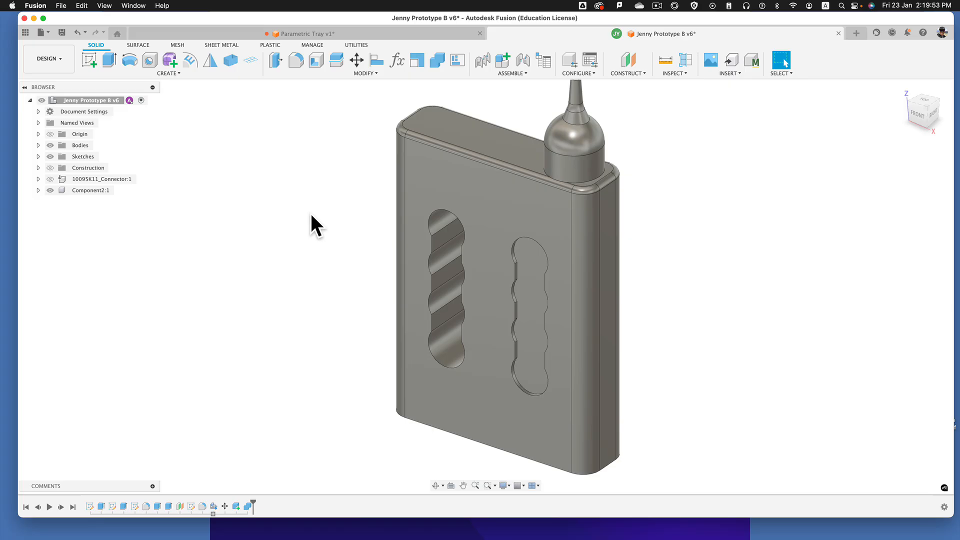
click(131, 46)
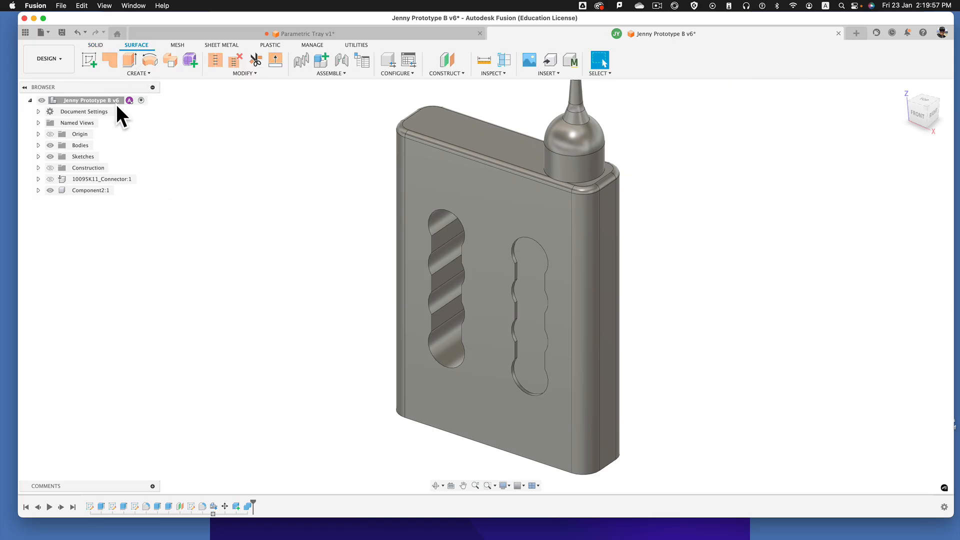
click(128, 75)
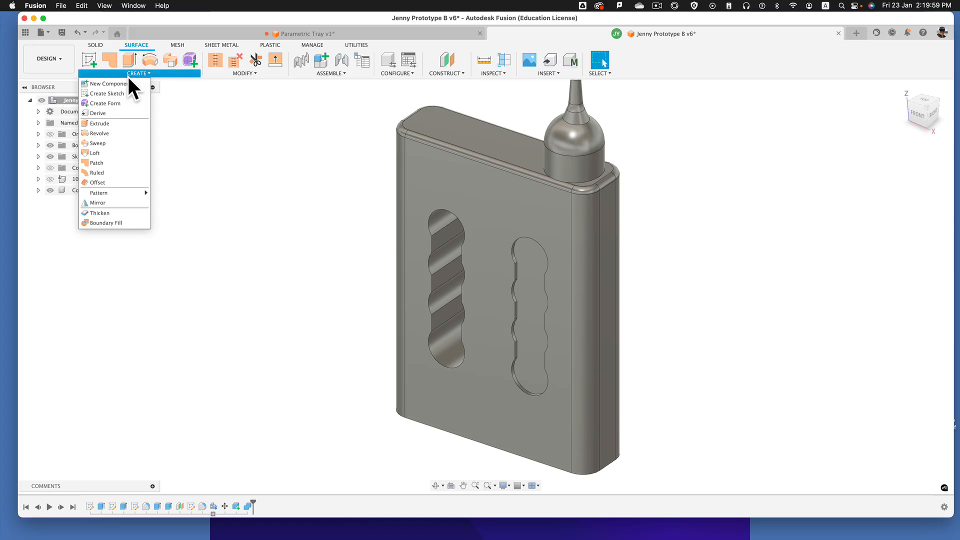
click(95, 182)
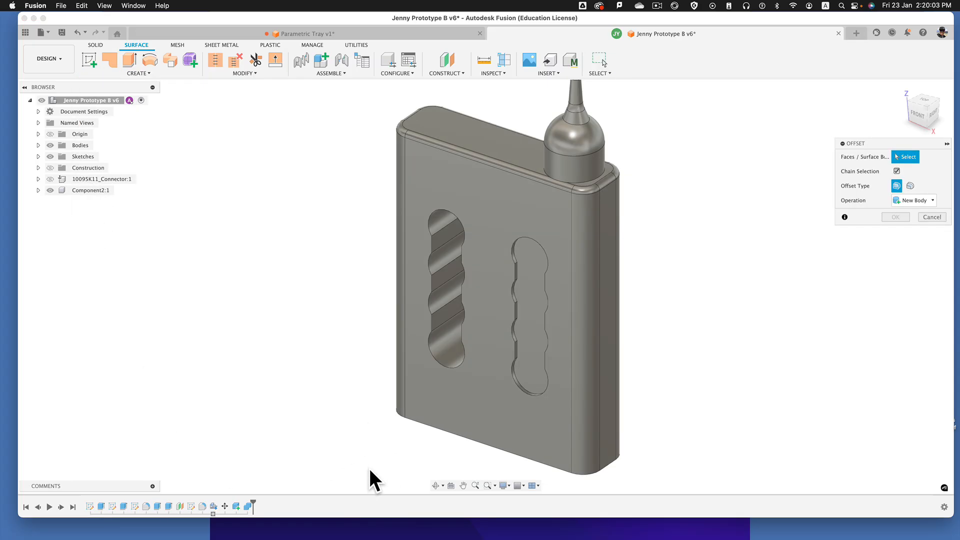
drag(878, 142, 725, 121)
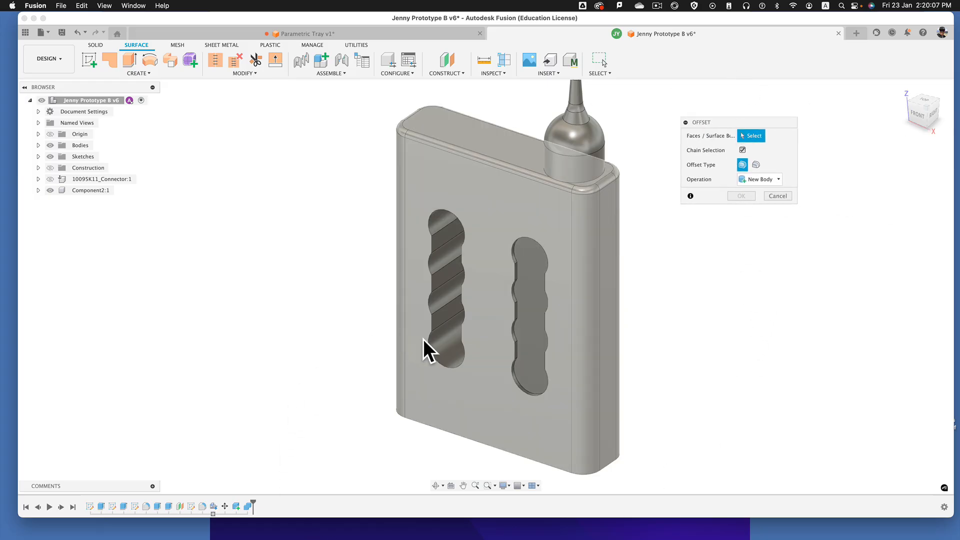
click(439, 310)
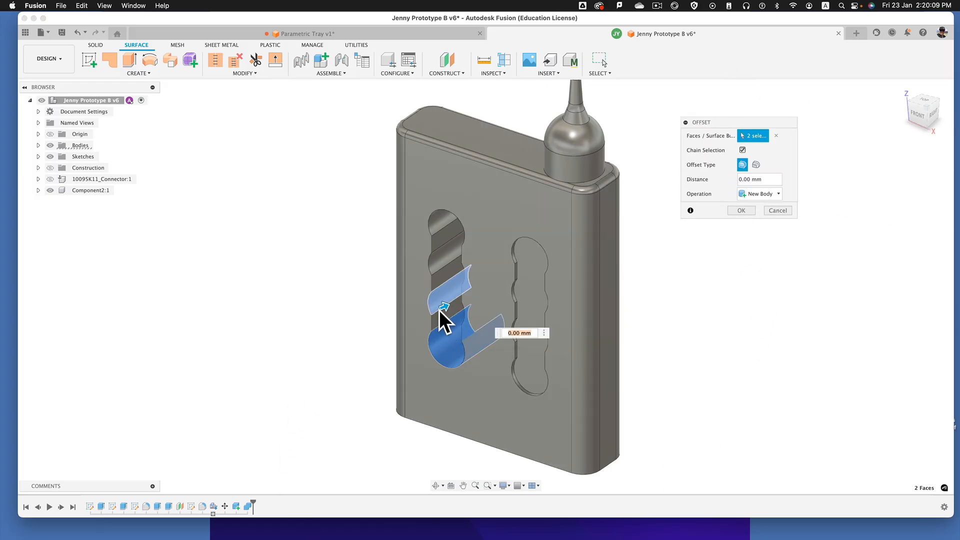
click(438, 270)
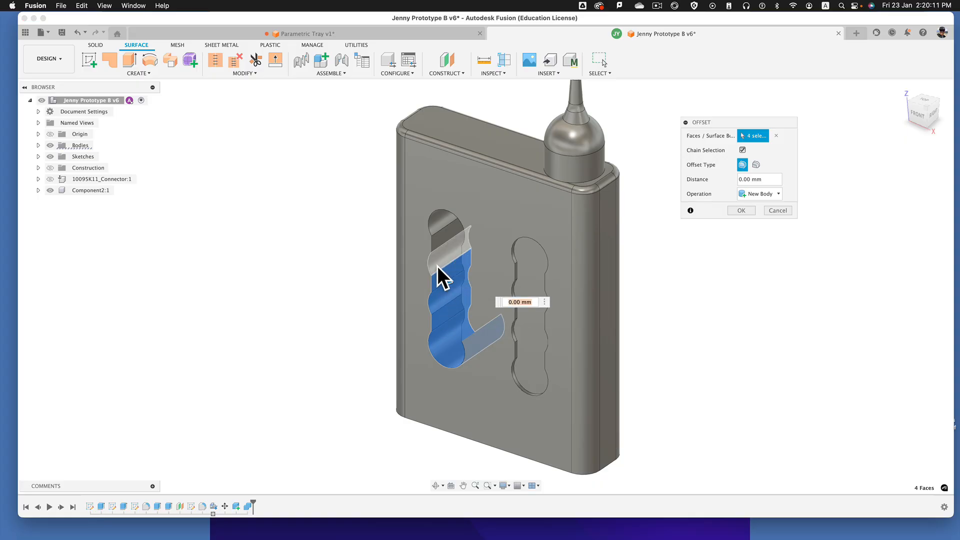
click(438, 265)
click(437, 226)
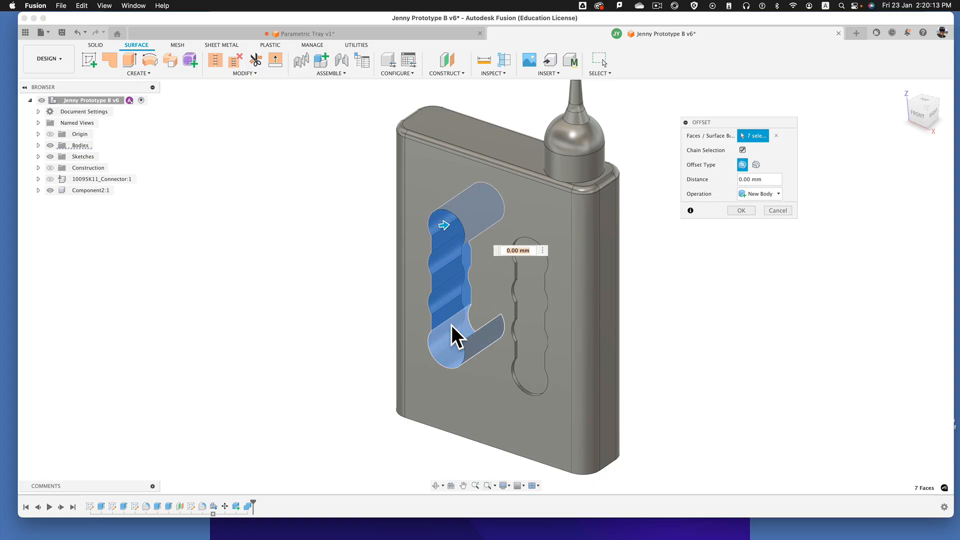
click(445, 318)
shift+middle_drag(445, 317, 476, 270)
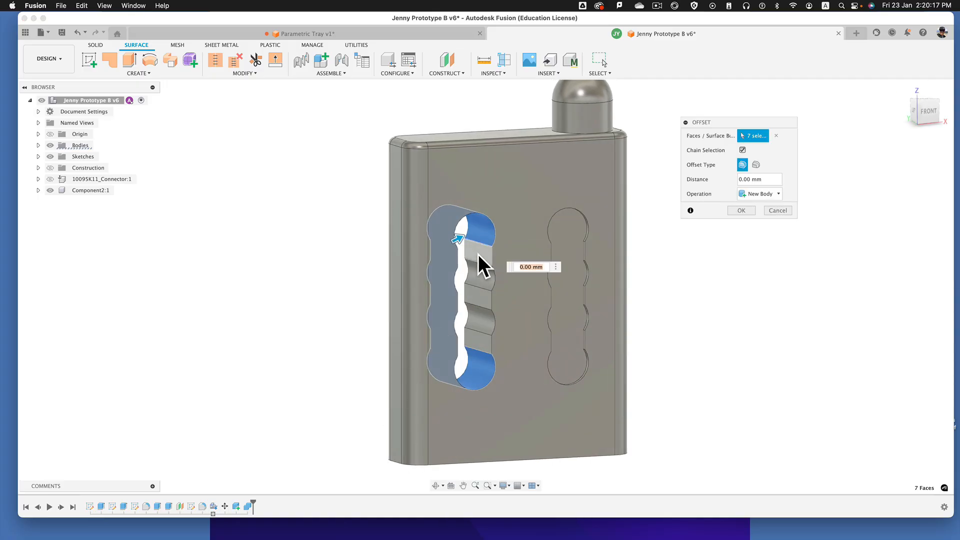
click(478, 254)
click(478, 275)
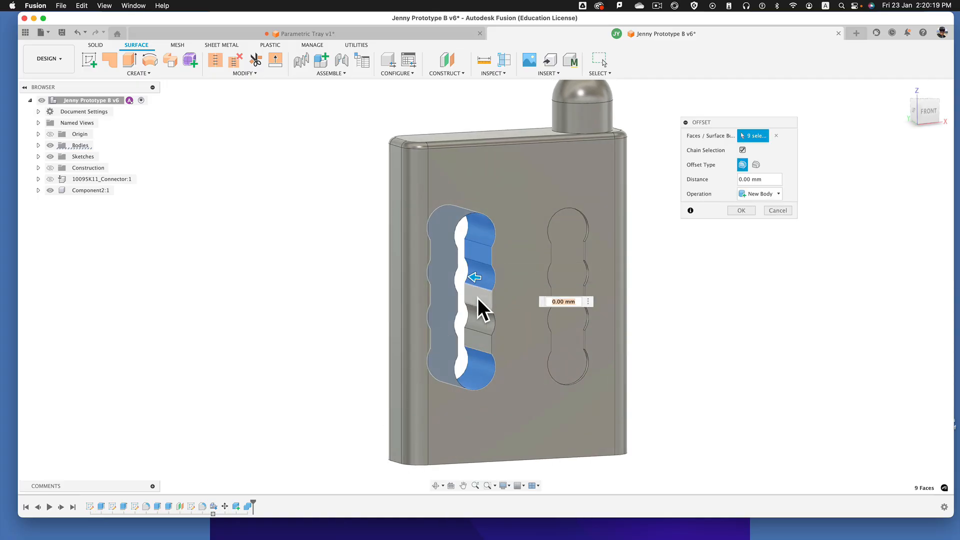
click(478, 298)
click(480, 340)
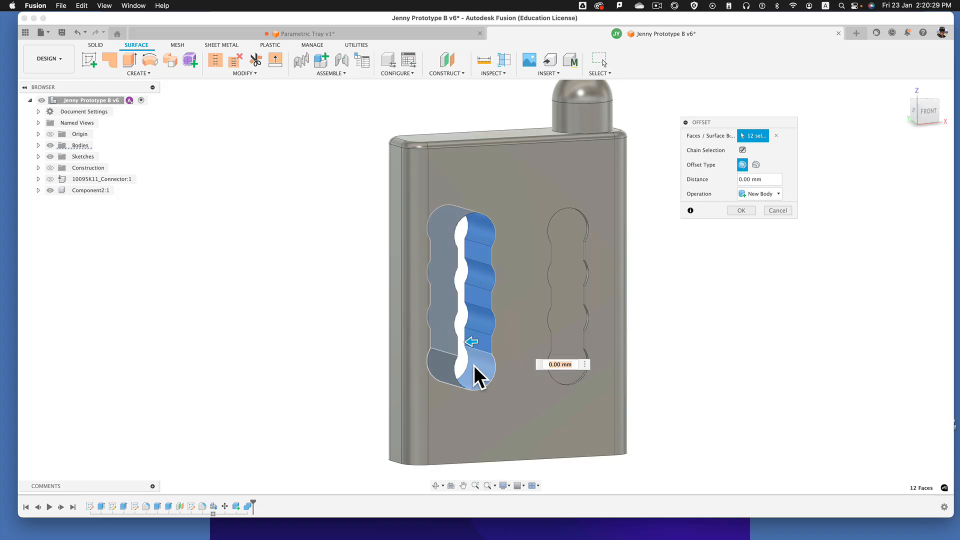
Step: Set the offset distance to -3 mm and create the slot wall surface as a new body
drag(476, 342, 505, 339)
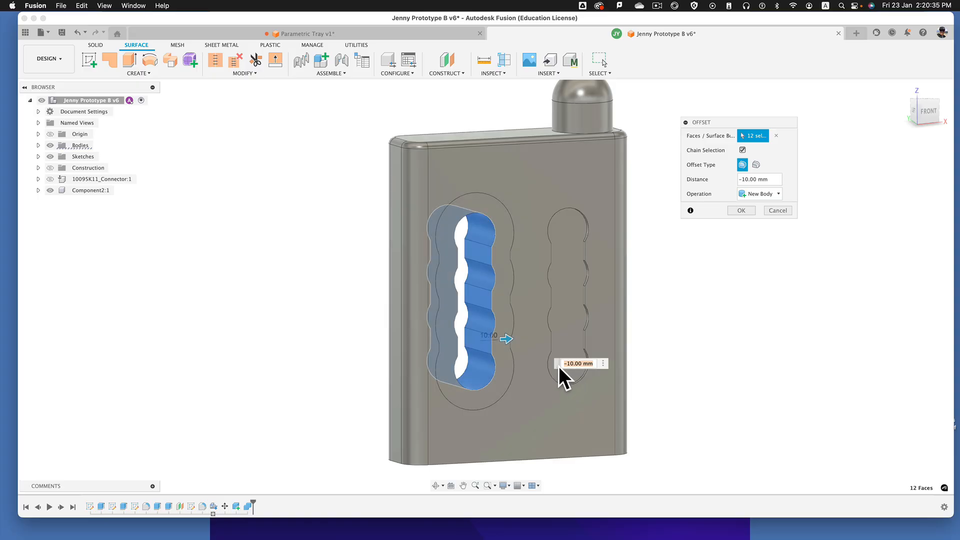
text(-3)
key(Return)
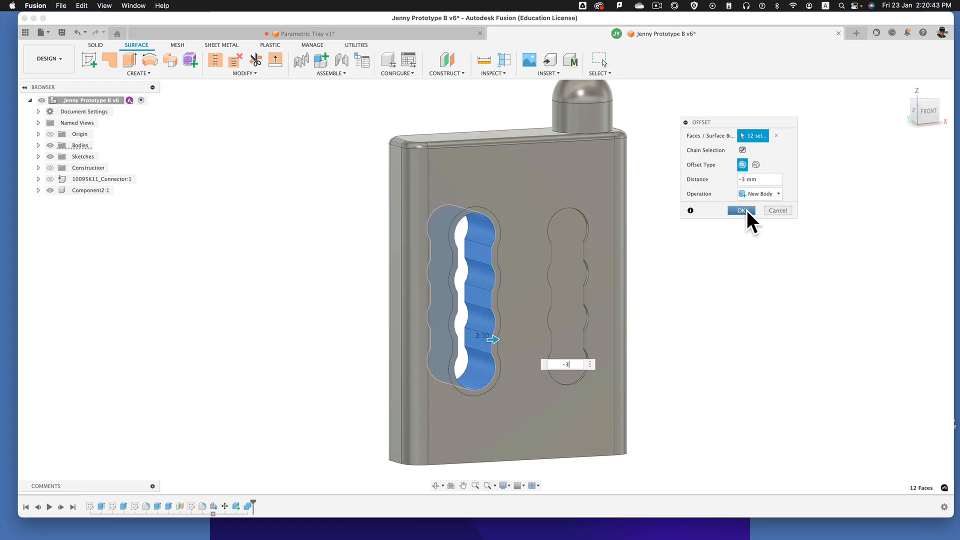
click(746, 212)
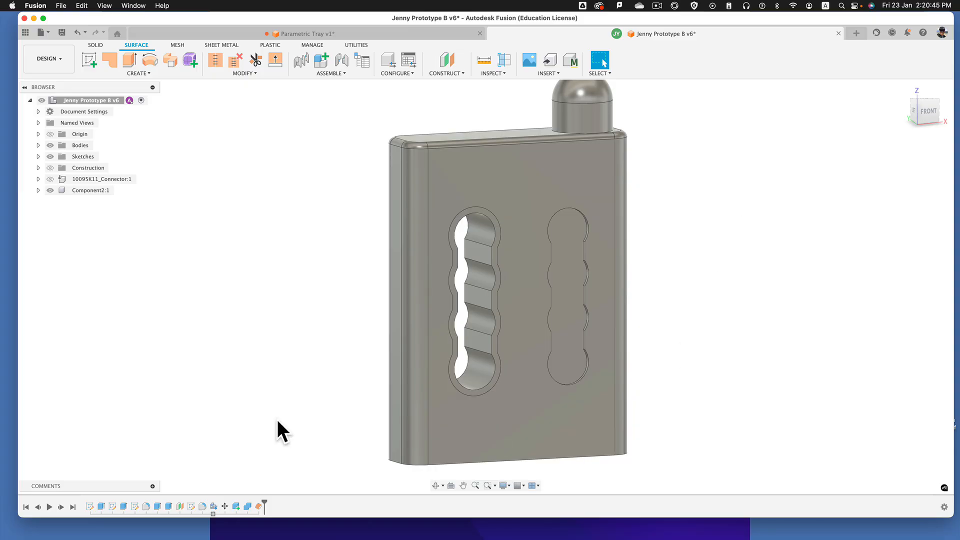
Step: Hide Body1, Body2 and Component2 to isolate the offset surface body
click(38, 145)
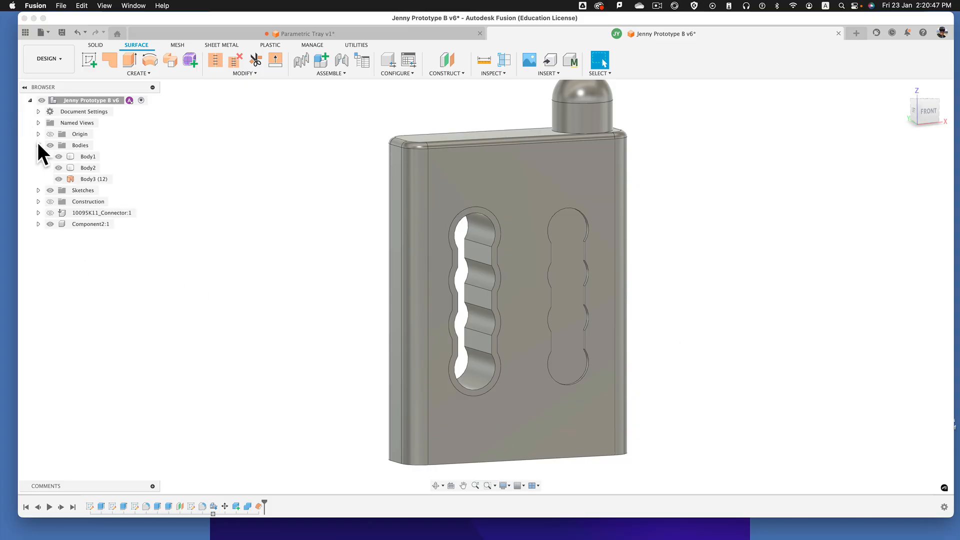
click(58, 156)
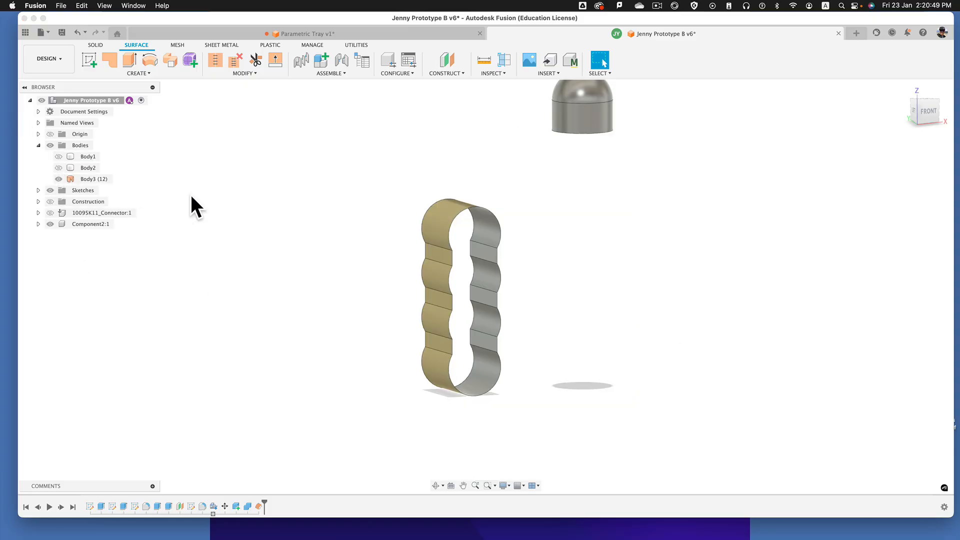
click(51, 223)
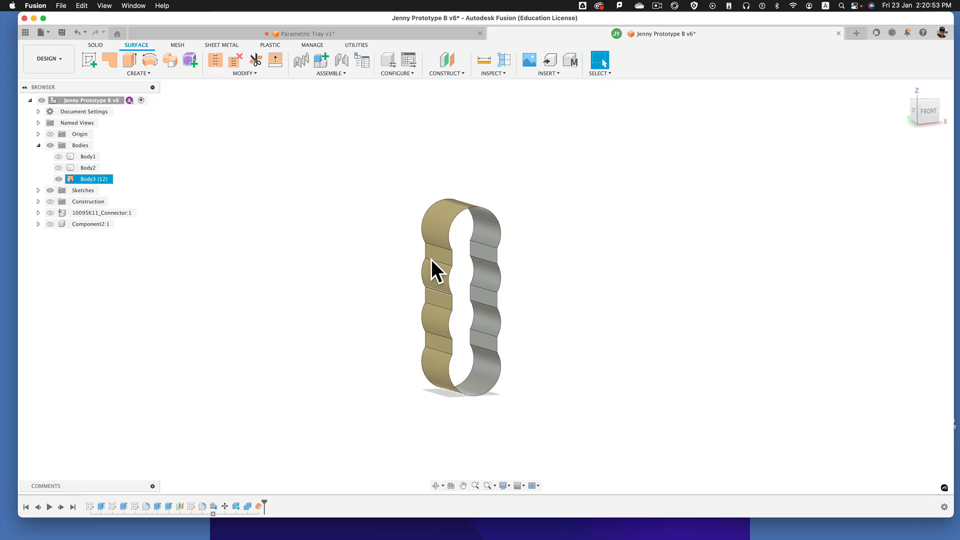
scroll(414, 205, up, 5)
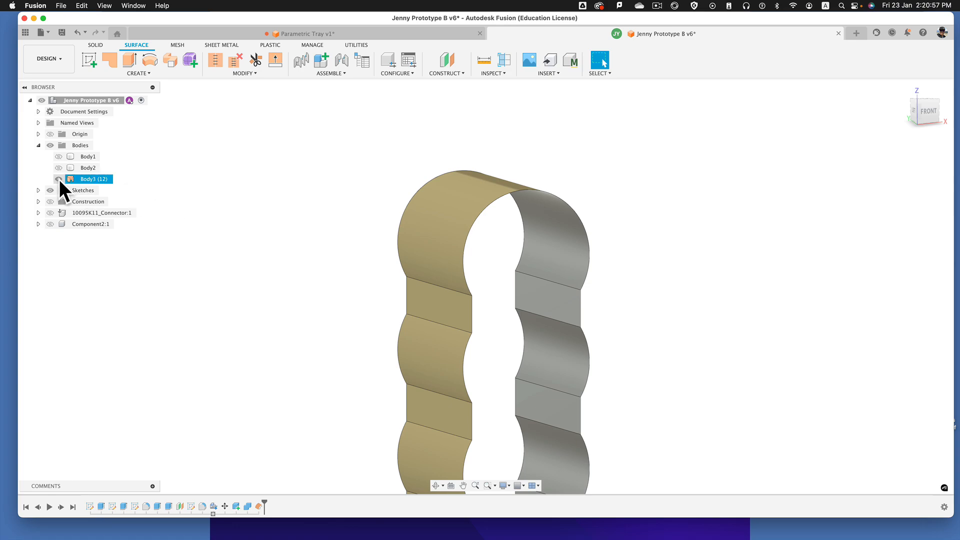
mouse_move(437, 257)
shift+middle_down()
mouse_move(412, 253)
mouse_move(427, 261)
mouse_move(427, 277)
shift+middle_up()
middle_drag(373, 264, 385, 200)
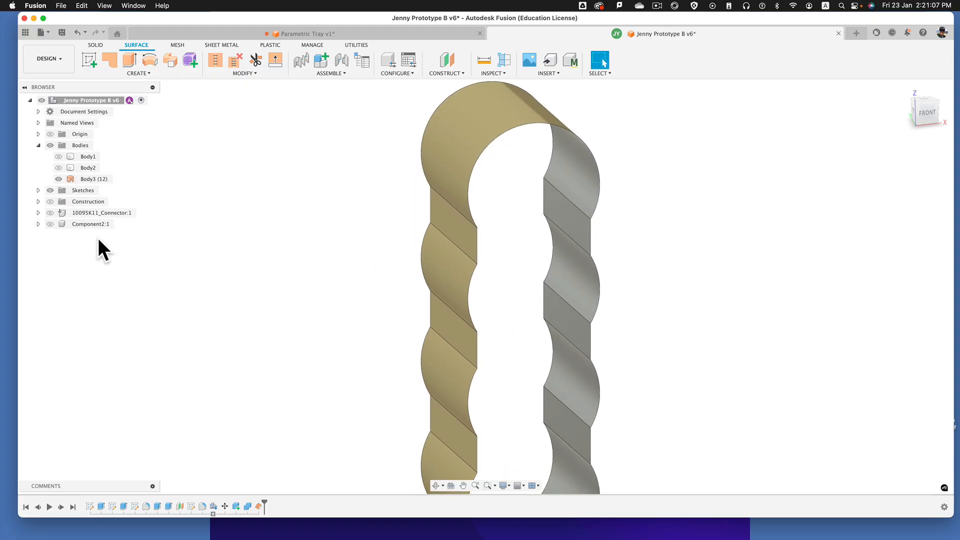
scroll(262, 312, down, 3)
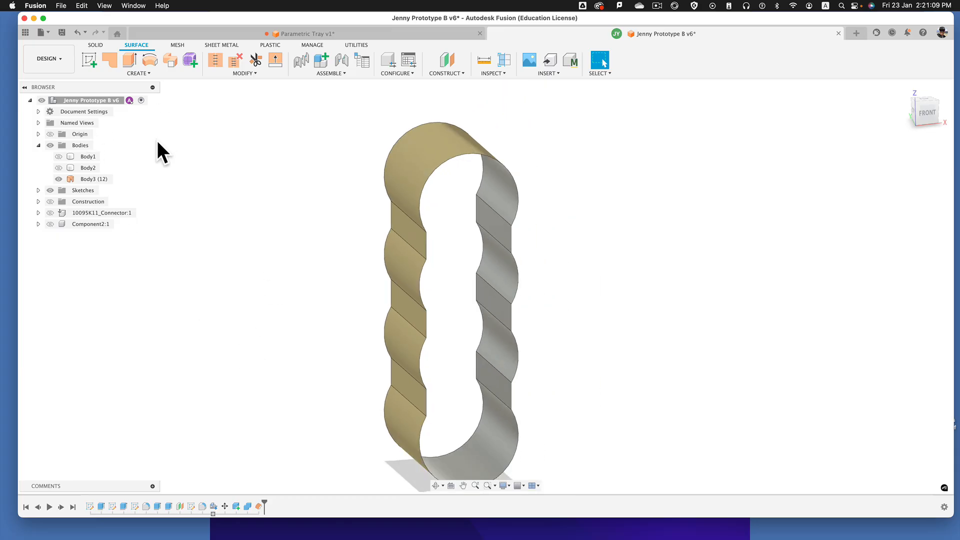
Step: Start the Thicken command and temporarily show Body1 to compare the offset surface with the slot
click(137, 74)
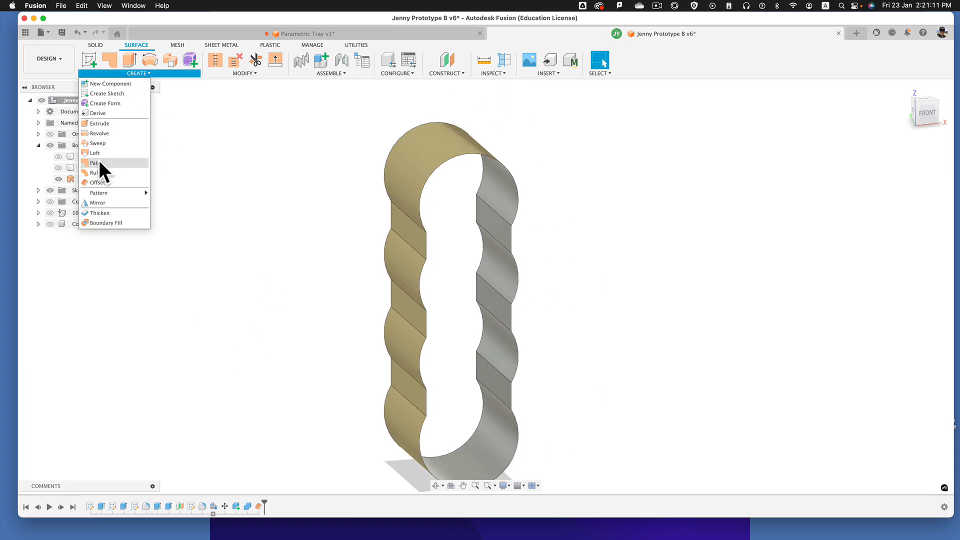
click(98, 212)
mouse_move(267, 287)
shift+middle_down()
mouse_move(252, 273)
mouse_move(273, 279)
shift+middle_up()
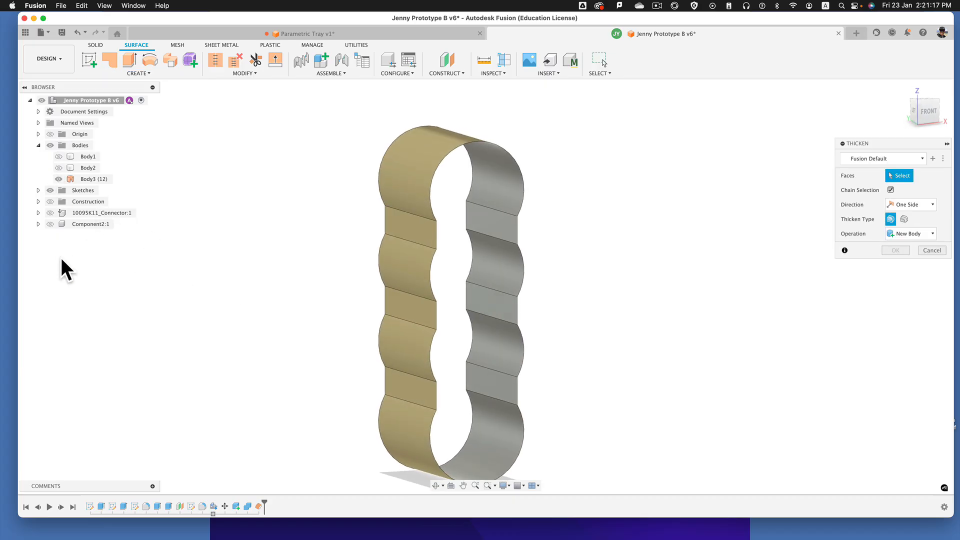
click(58, 157)
click(88, 179)
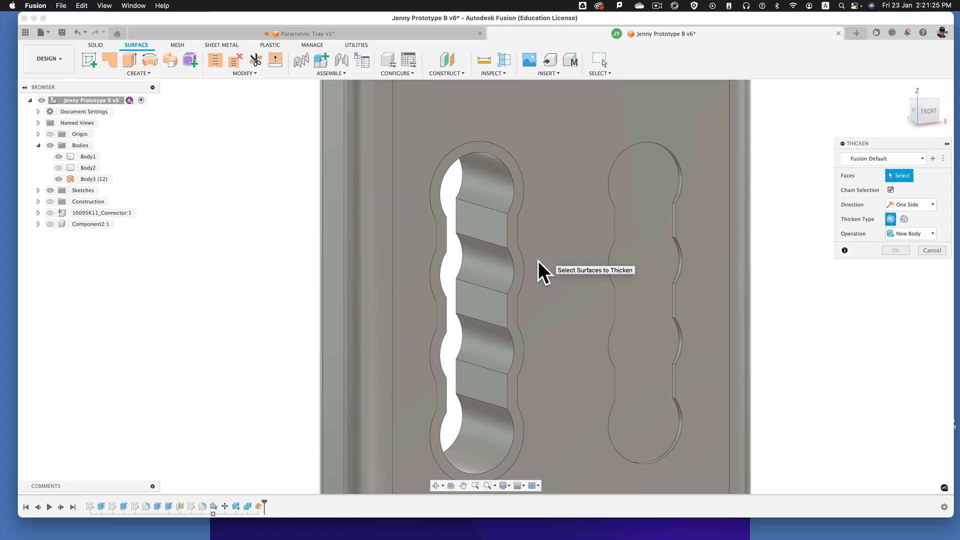
click(59, 156)
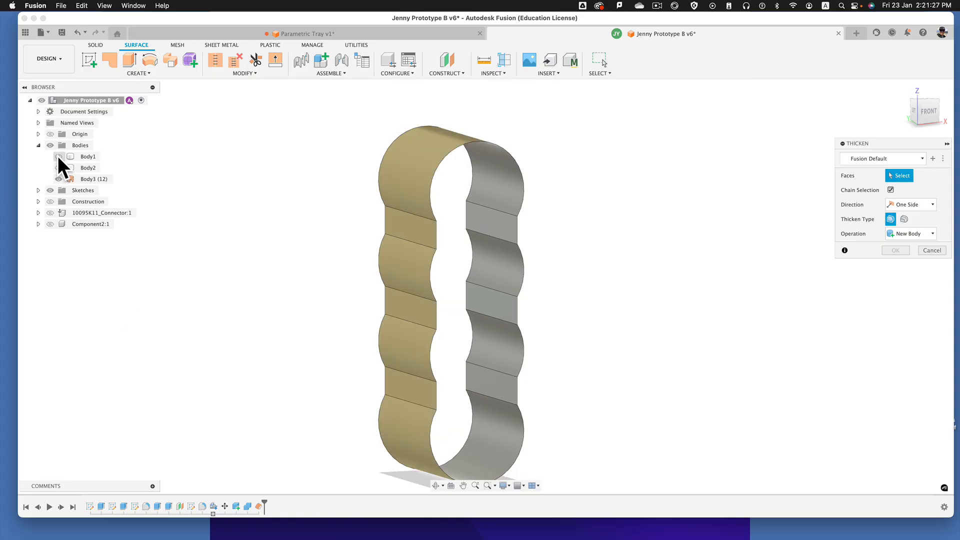
Step: Select all faces around the wavy offset surface loop as the faces to thicken
click(495, 170)
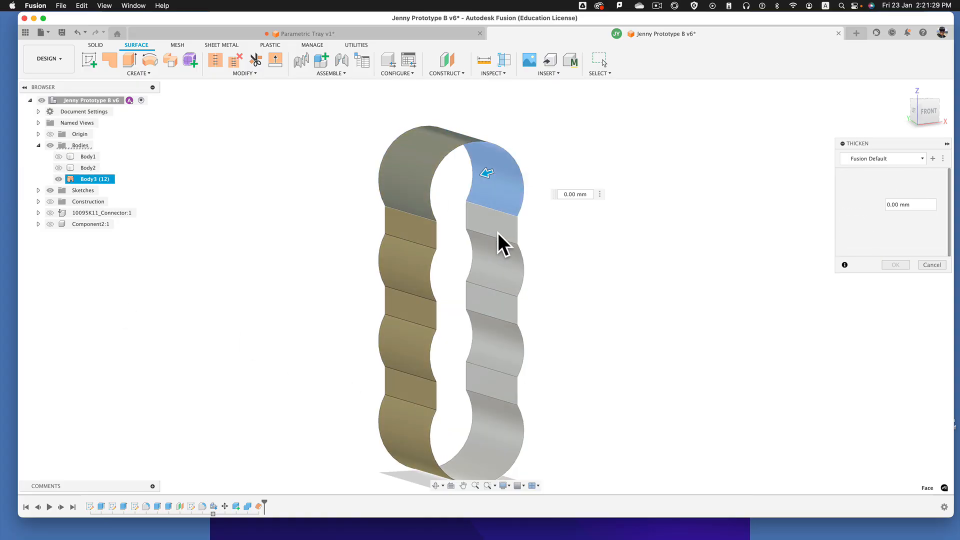
click(496, 224)
click(499, 264)
click(497, 307)
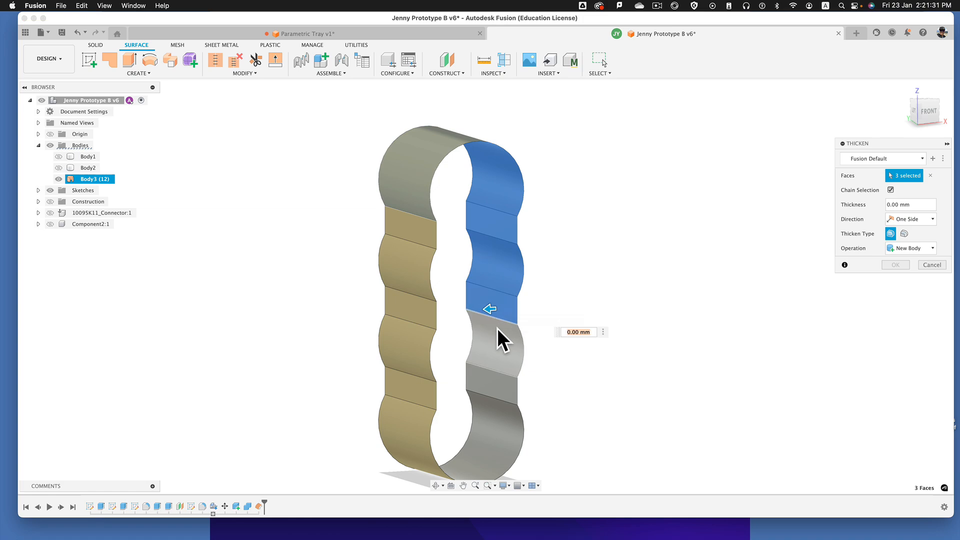
click(494, 340)
click(491, 385)
click(489, 413)
shift+middle_drag(490, 413, 434, 417)
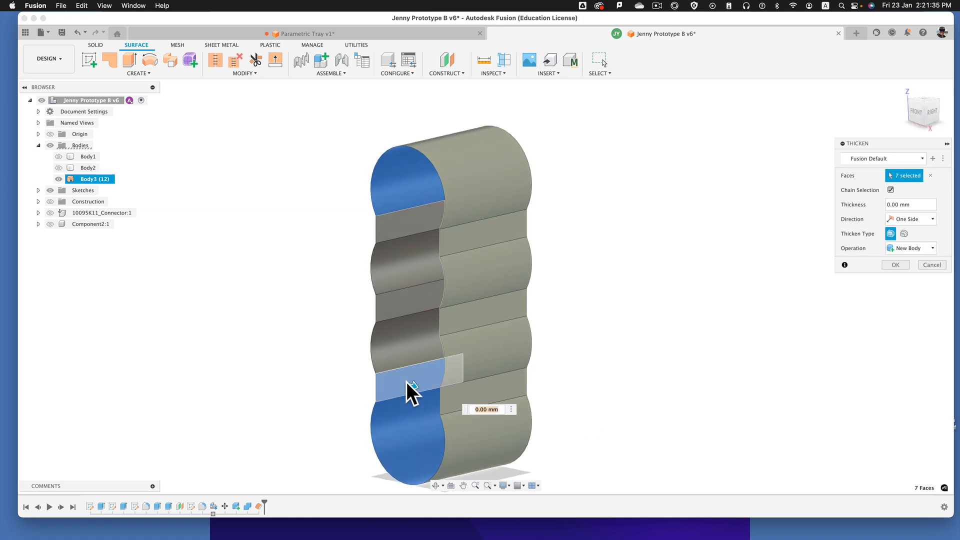
click(400, 346)
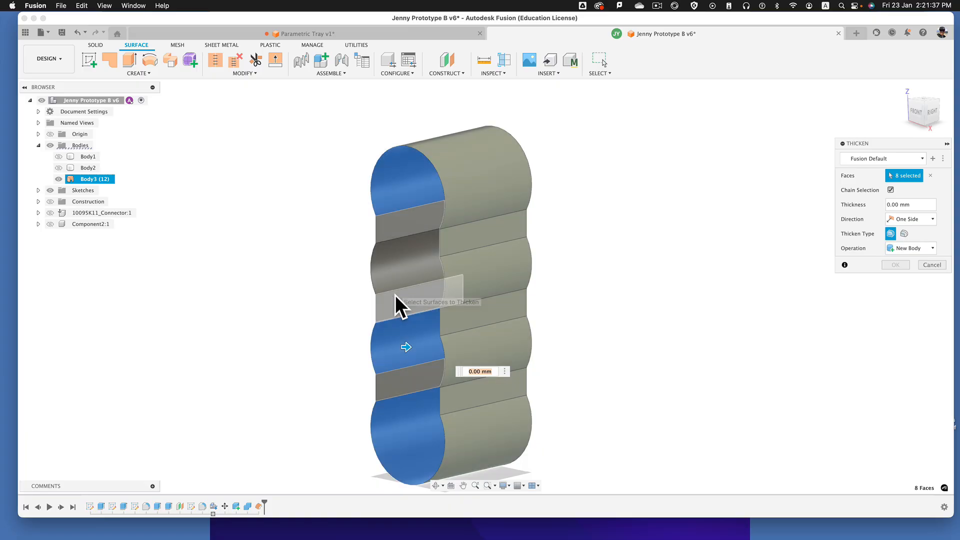
click(400, 308)
click(404, 268)
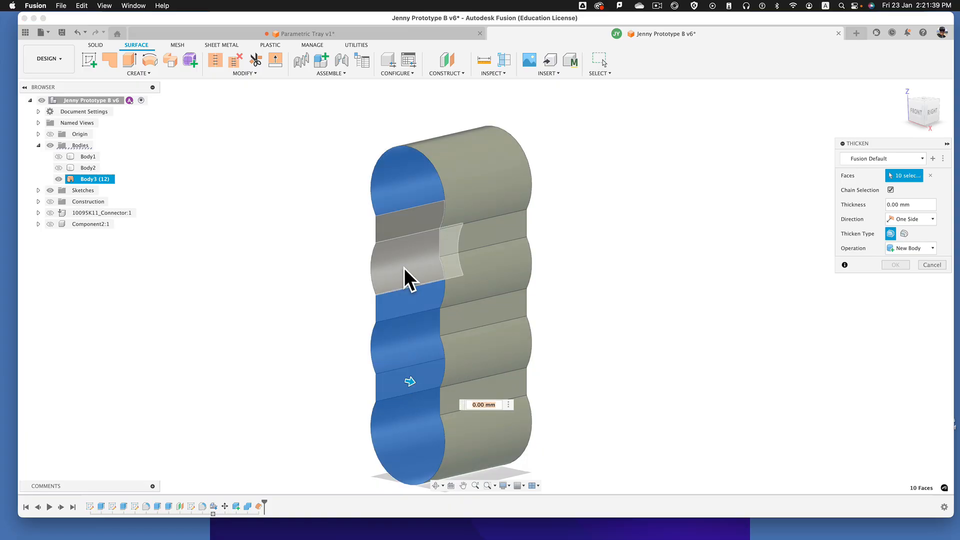
click(384, 222)
Step: Thicken the selected surface faces by 3 mm on one side as a new body
shift+middle_drag(270, 299, 326, 290)
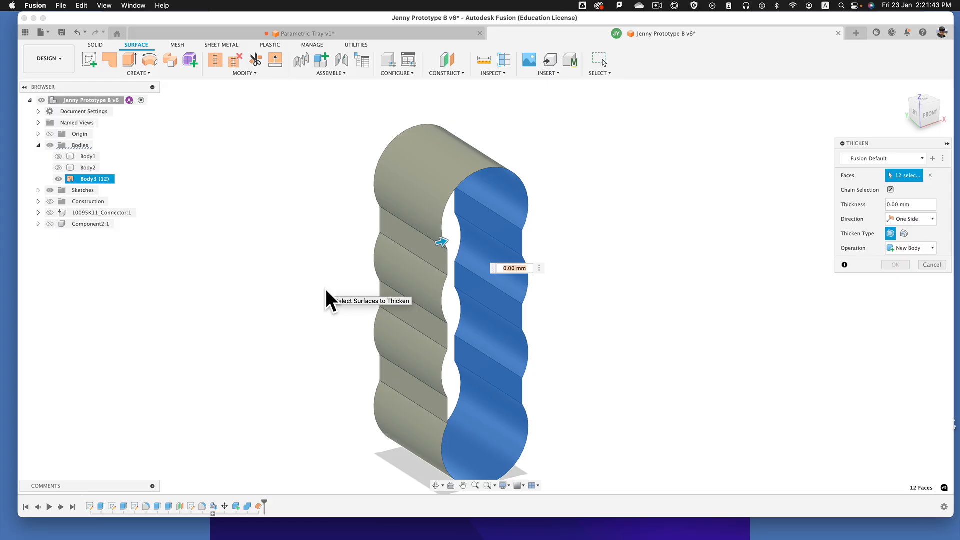
text(3)
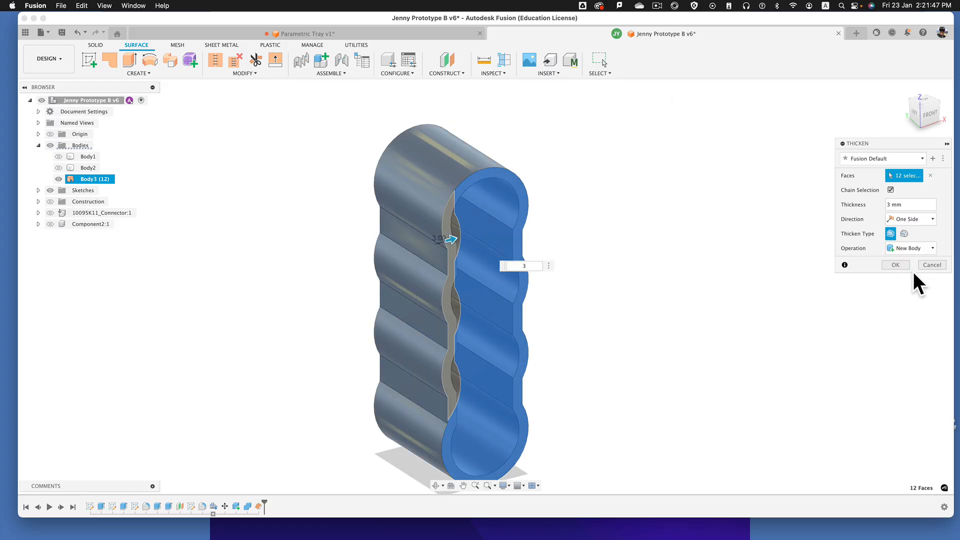
click(895, 264)
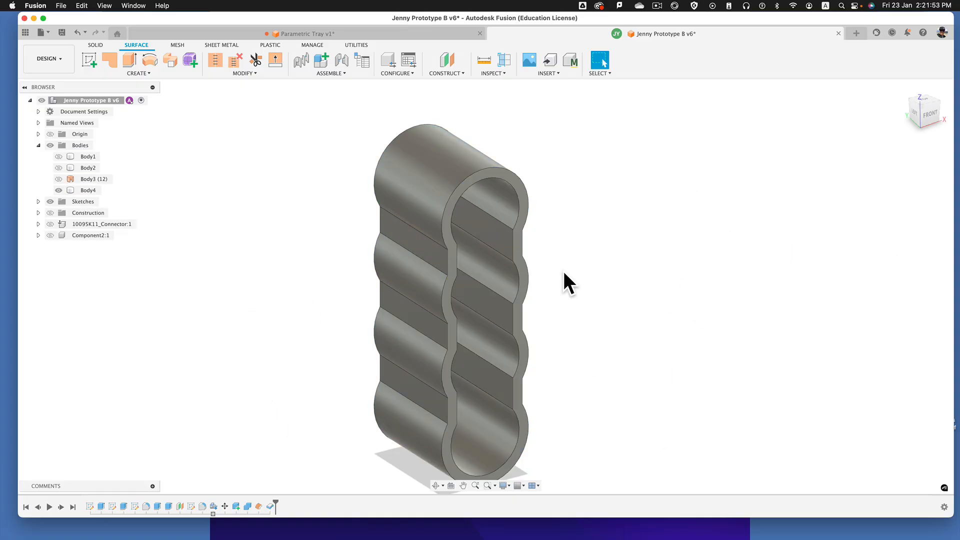
Step: Search the appearance library for rubber and apply Silicone (White) to the thickened liner body, Body4
click(95, 45)
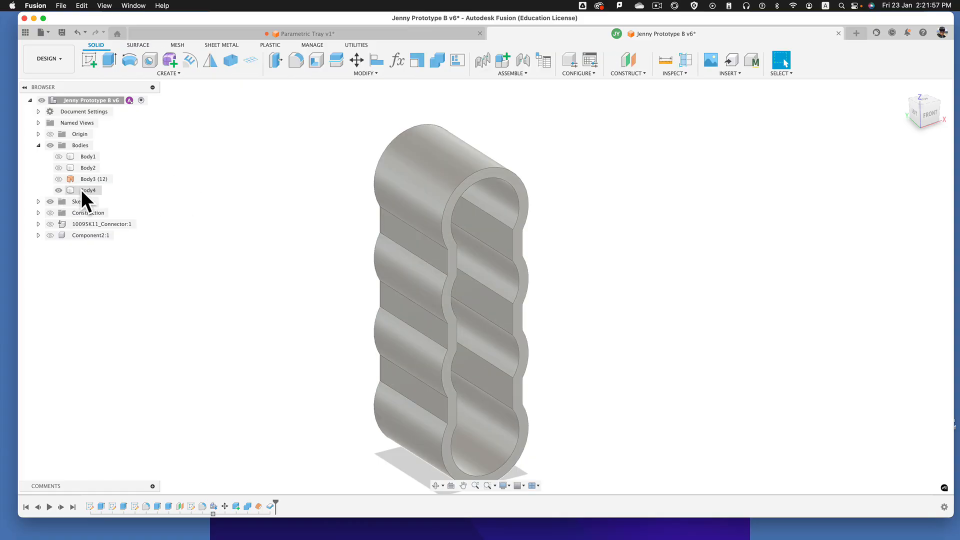
click(88, 191)
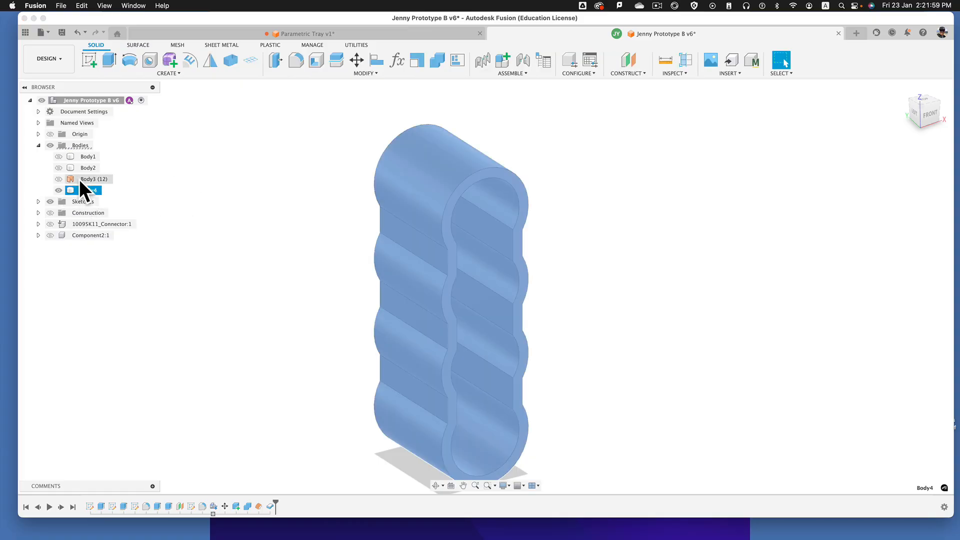
click(784, 332)
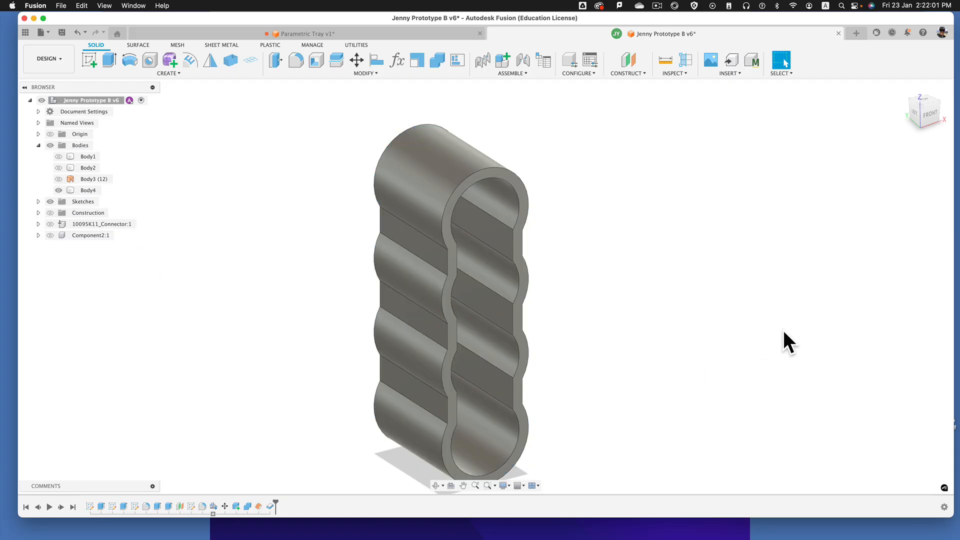
key(a)
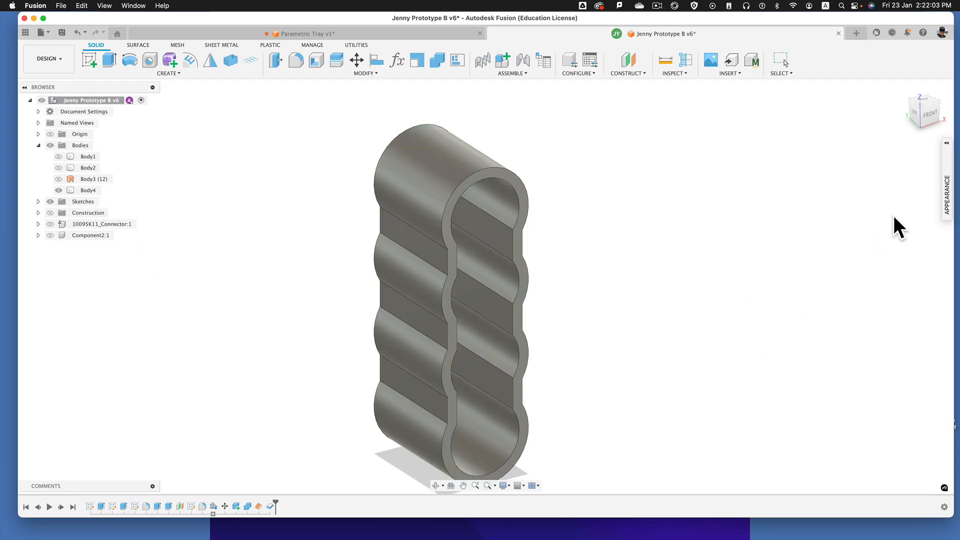
click(833, 297)
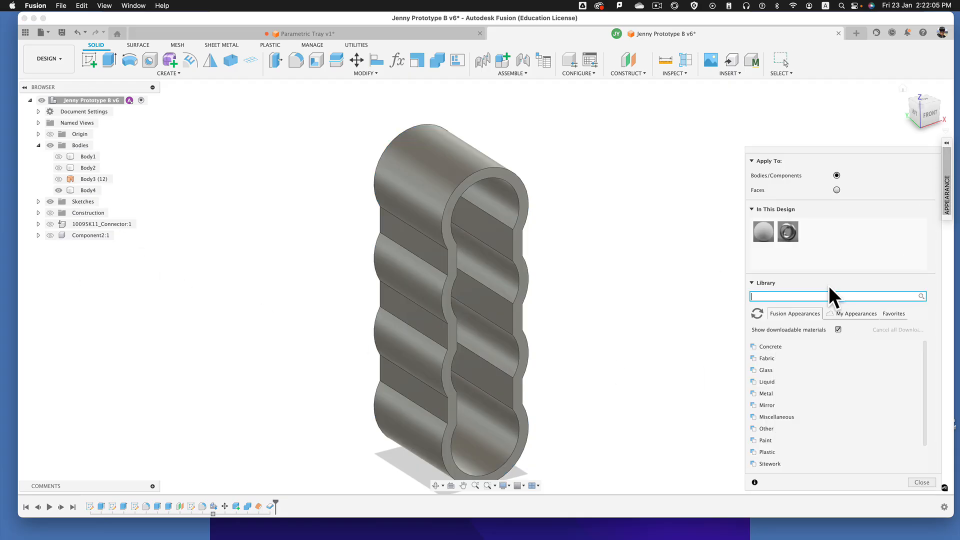
text(rubber)
scroll(847, 444, down, 3)
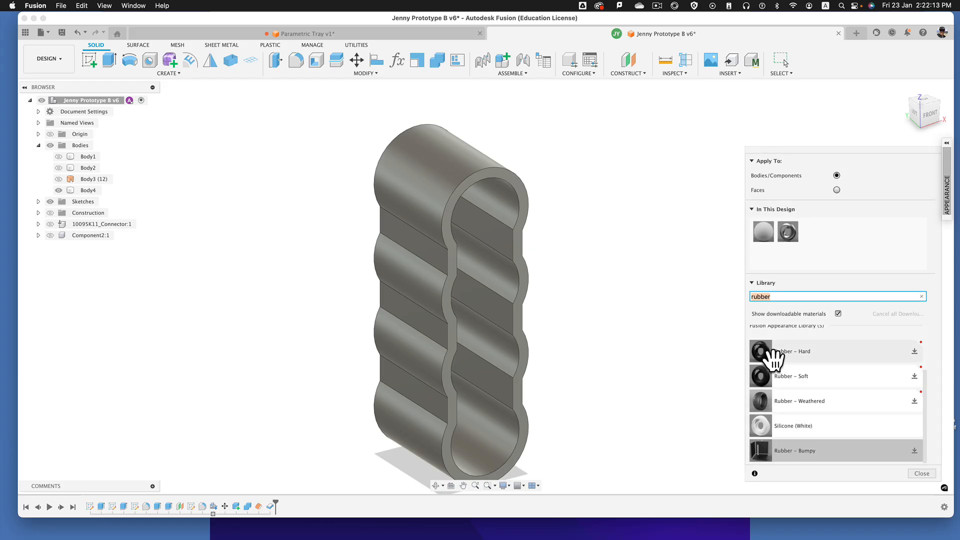
drag(760, 428, 513, 349)
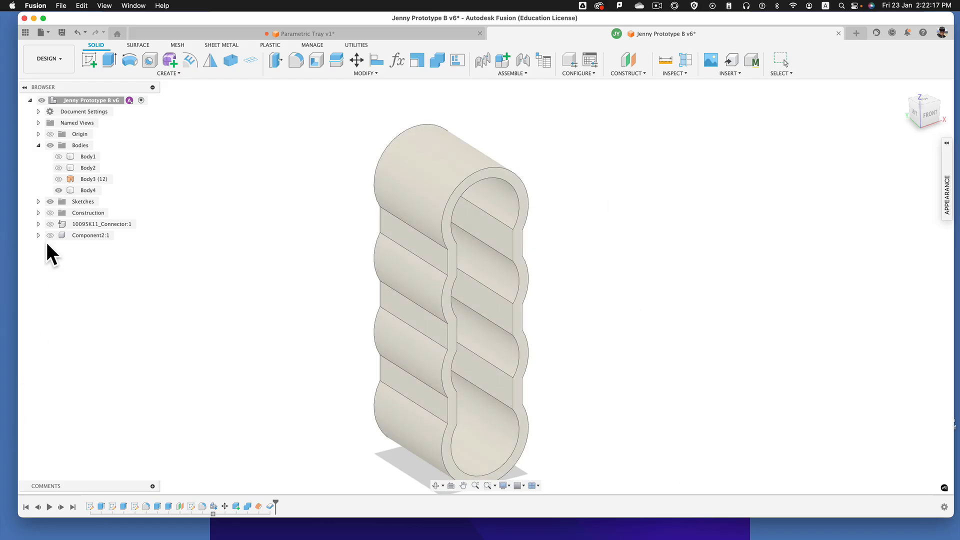
Step: Show Body1 again and examine how the silicone liner fits inside the bottle's wavy slot
click(60, 159)
click(60, 159)
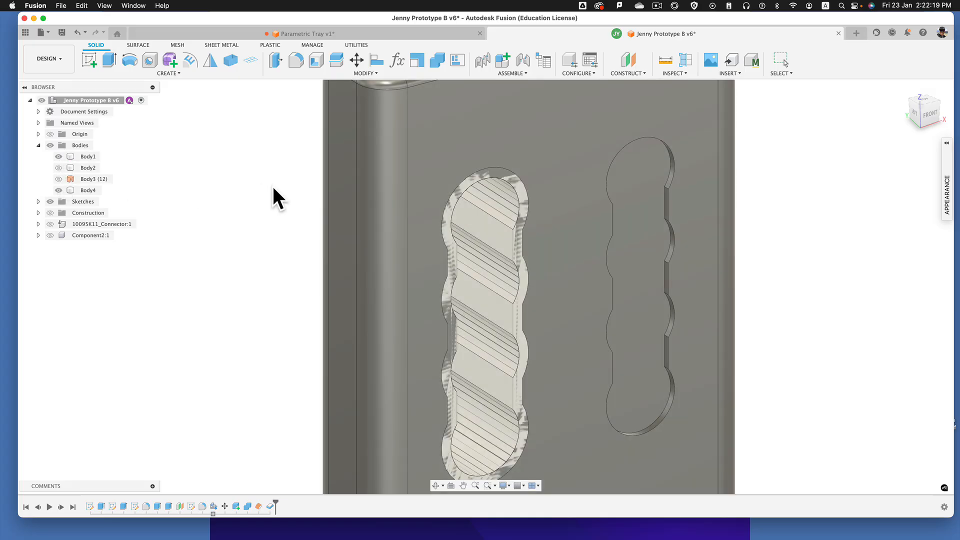
mouse_move(829, 325)
shift+middle_down()
mouse_move(825, 335)
mouse_move(767, 322)
mouse_move(820, 322)
shift+middle_up()
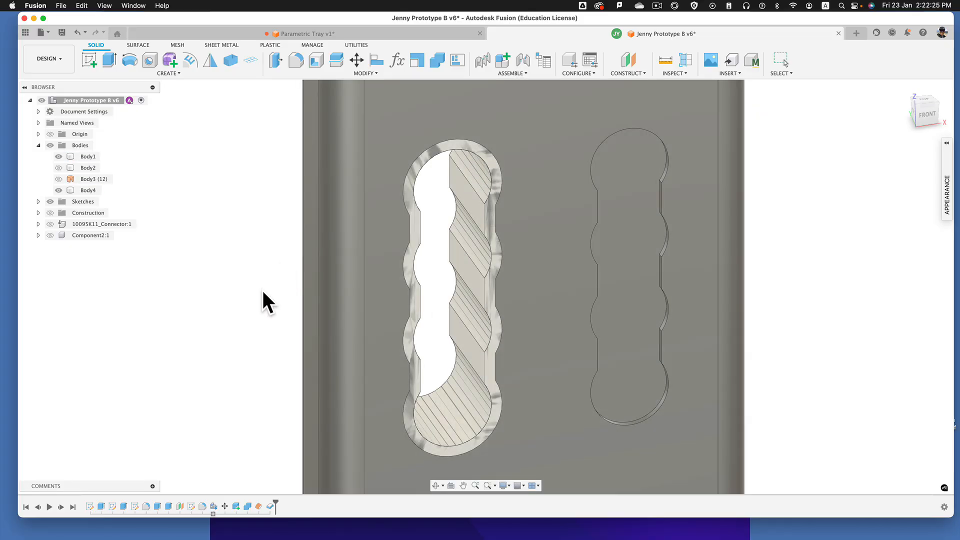
mouse_move(268, 303)
shift+middle_down()
mouse_move(258, 285)
mouse_move(272, 307)
shift+middle_up()
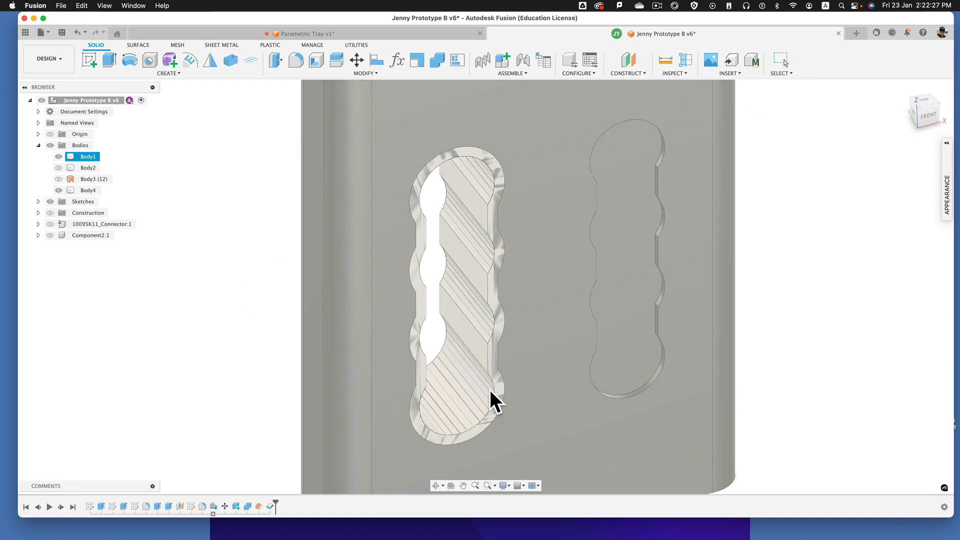
scroll(493, 380, down, 5)
scroll(761, 440, up, 5)
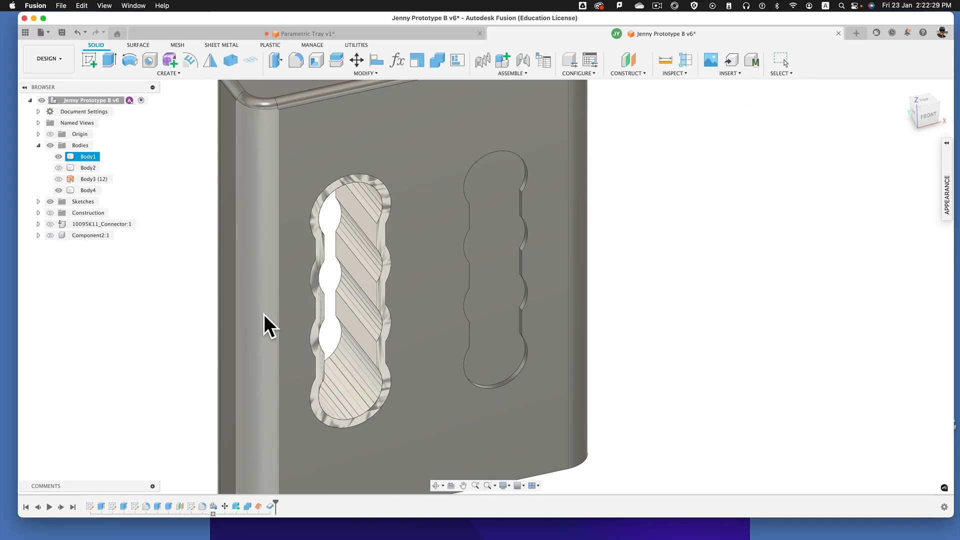
middle_drag(371, 266, 482, 342)
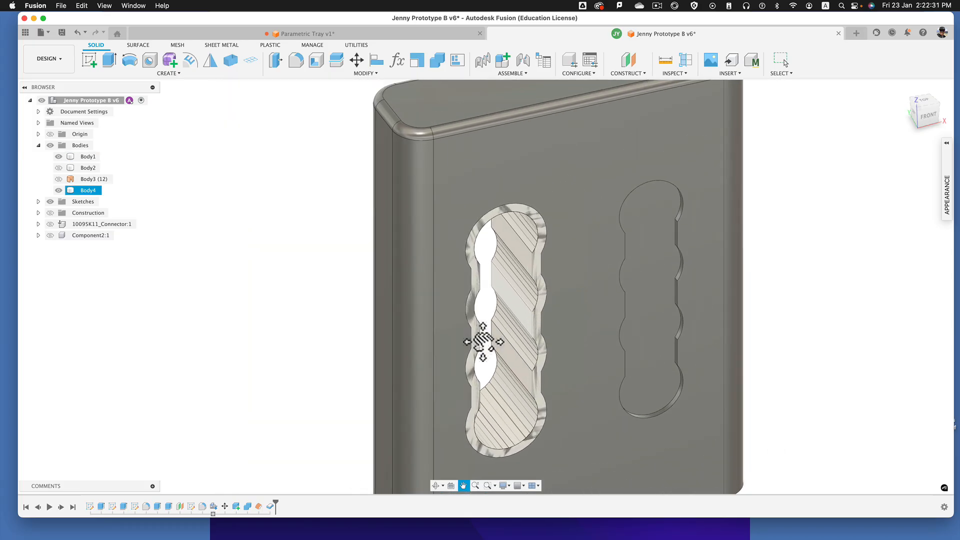
scroll(623, 277, down, 3)
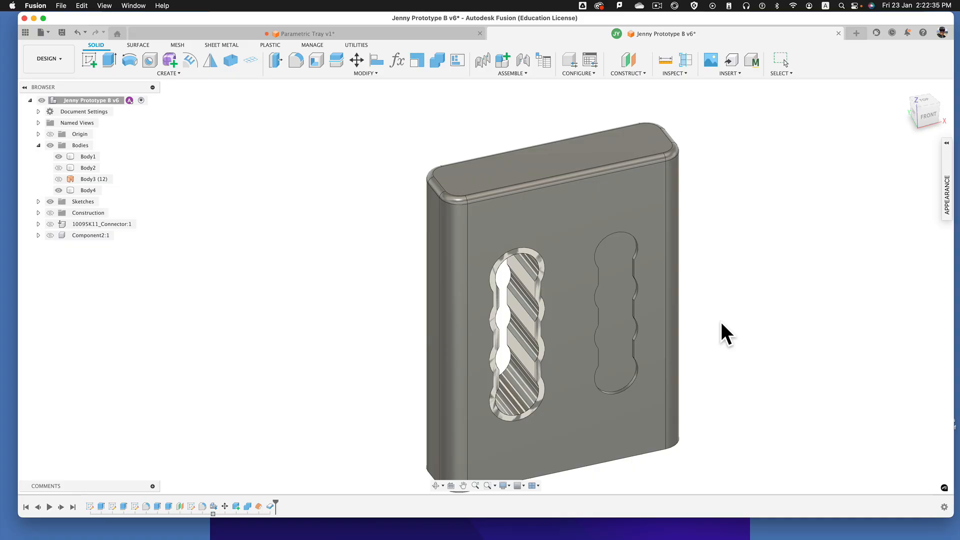
middle_drag(722, 322, 669, 316)
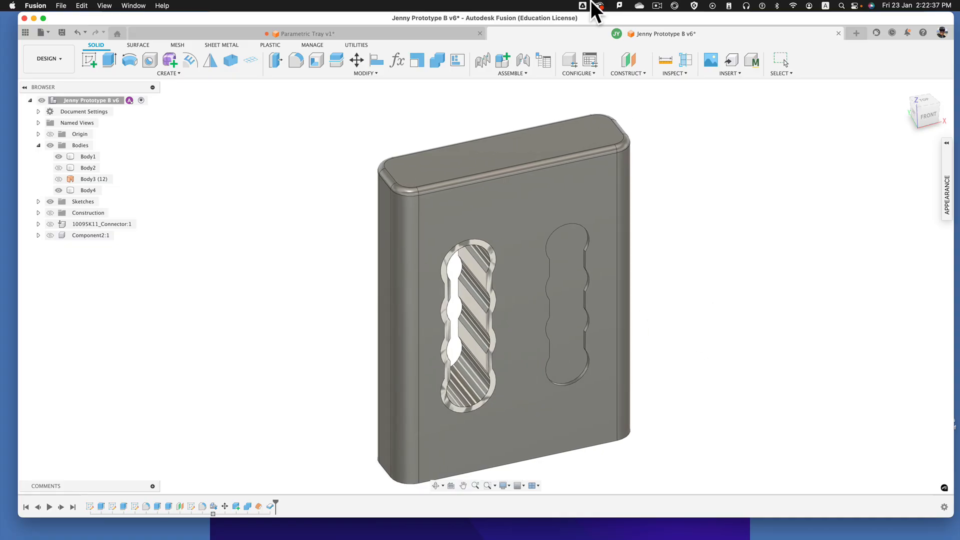